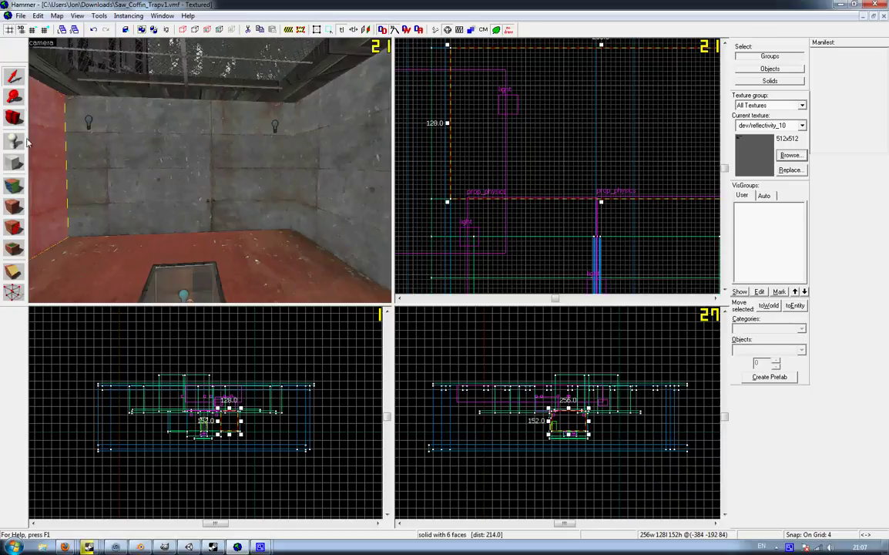
# Examine the room's wall solids from several angles and the object properties of one wall in the Saw_Coffin_Trapv1 map
pyautogui.click(13, 117)
pyautogui.moveTo(224, 178); pyautogui.dragTo(210, 175)
pyautogui.click(13, 76)
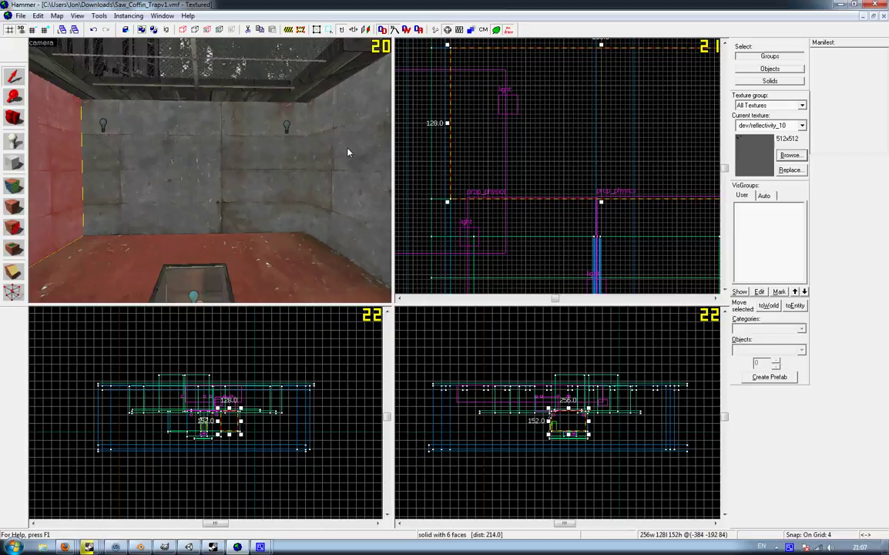
pyautogui.click(193, 169)
pyautogui.click(16, 115)
pyautogui.moveTo(209, 171); pyautogui.dragTo(210, 171)
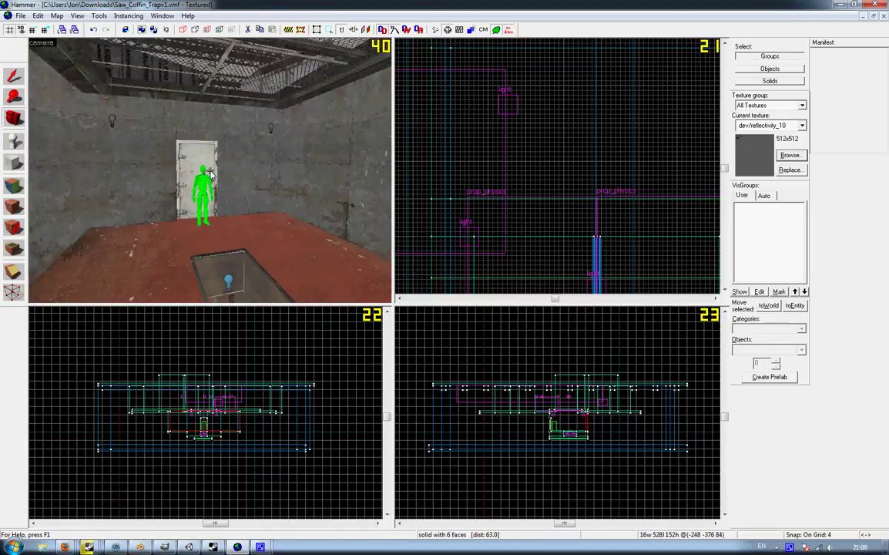
pyautogui.click(19, 78)
pyautogui.click(73, 170)
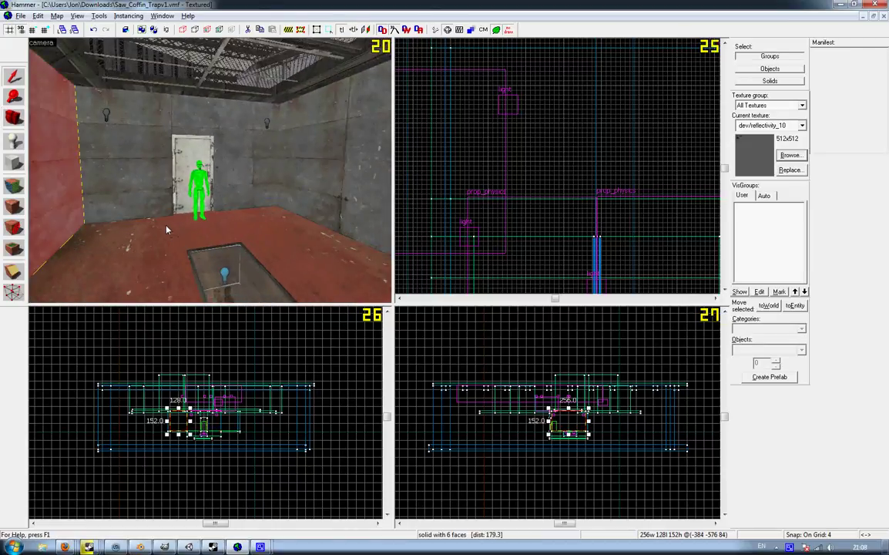
pyautogui.hotkey('alt', 'Return')
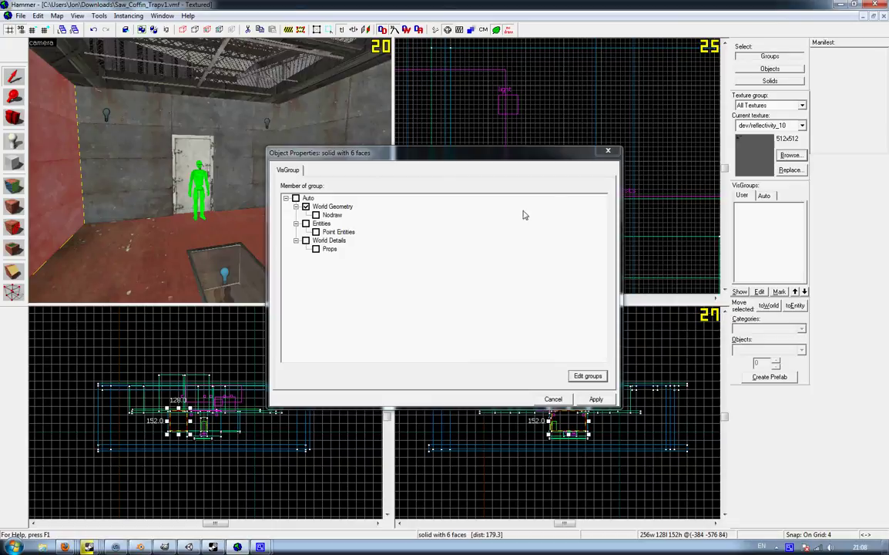
pyautogui.click(607, 152)
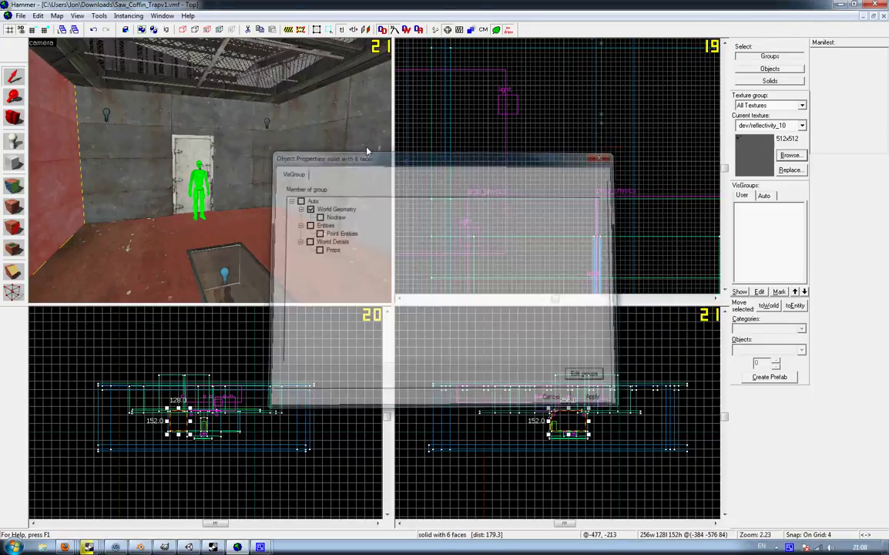
pyautogui.click(341, 148)
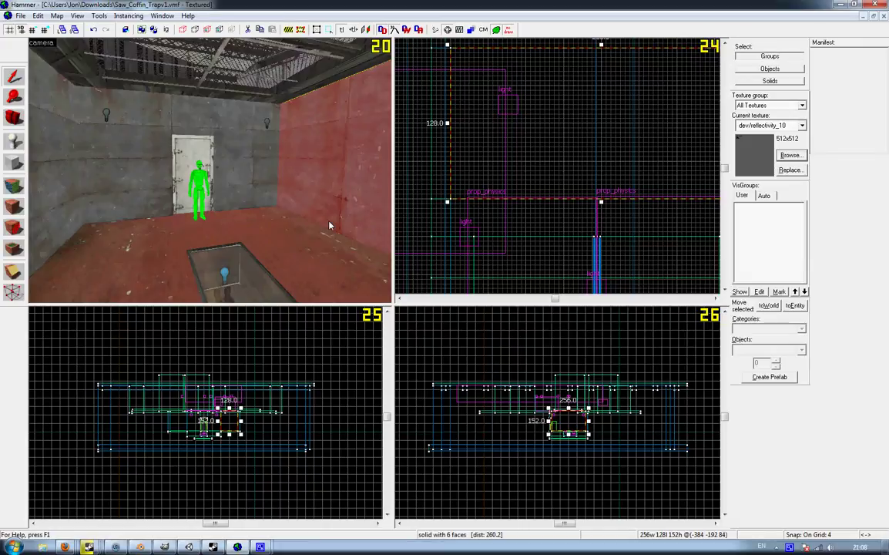
# Switch to the untitled map with the empty room and place an info_player_start entity on its floor
pyautogui.click(863, 16)
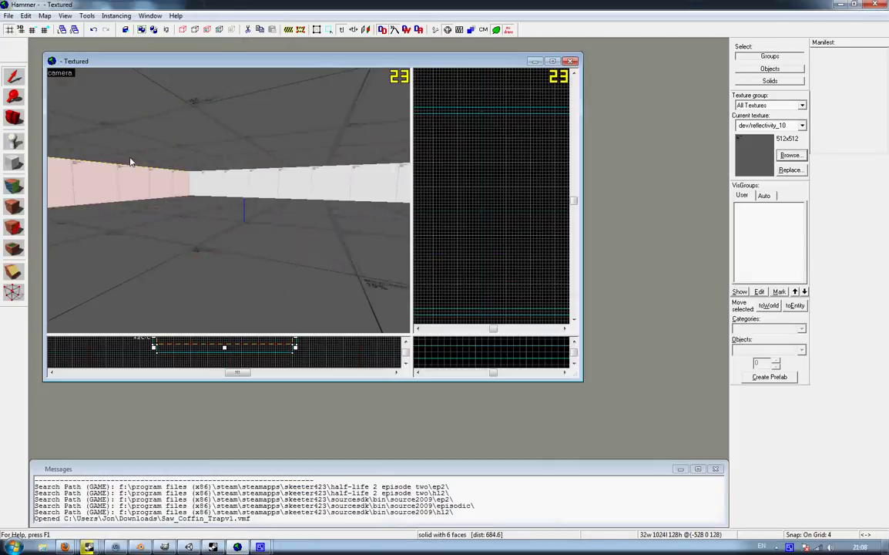
pyautogui.doubleClick(188, 66)
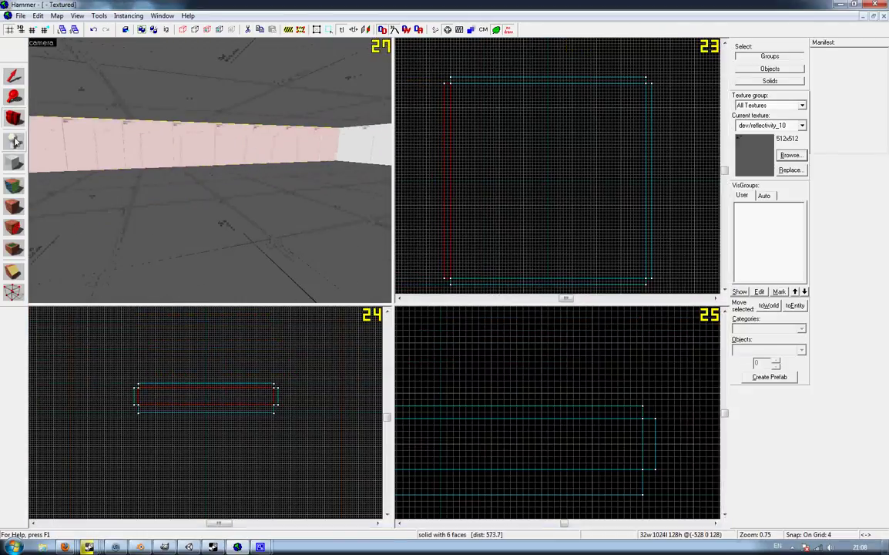
pyautogui.click(13, 141)
pyautogui.click(57, 190)
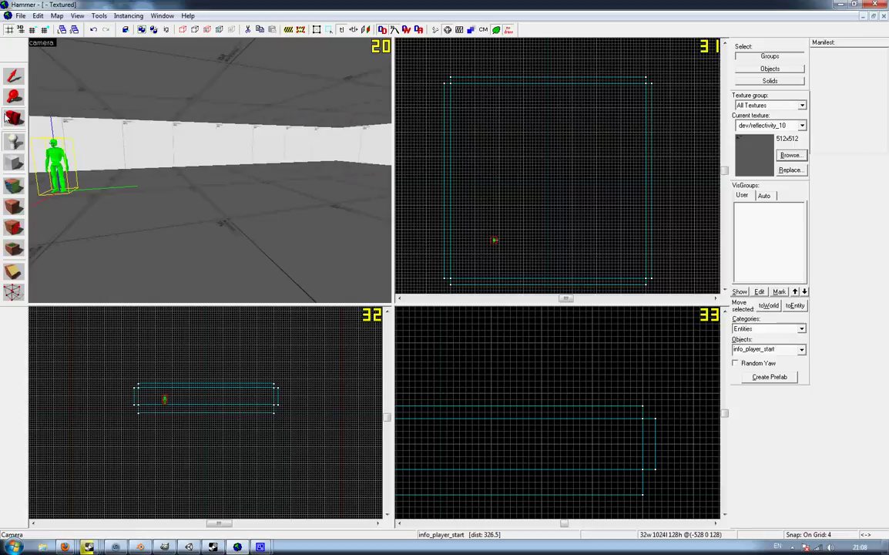
pyautogui.press('Left')
pyautogui.press('Left')
pyautogui.press('Left')
pyautogui.press('Left')
pyautogui.press('Left')
pyautogui.press('Left')
# Create a 256 × 256 × 128 unit block inside the room, beside the player start
pyautogui.click(14, 77)
pyautogui.click(120, 175)
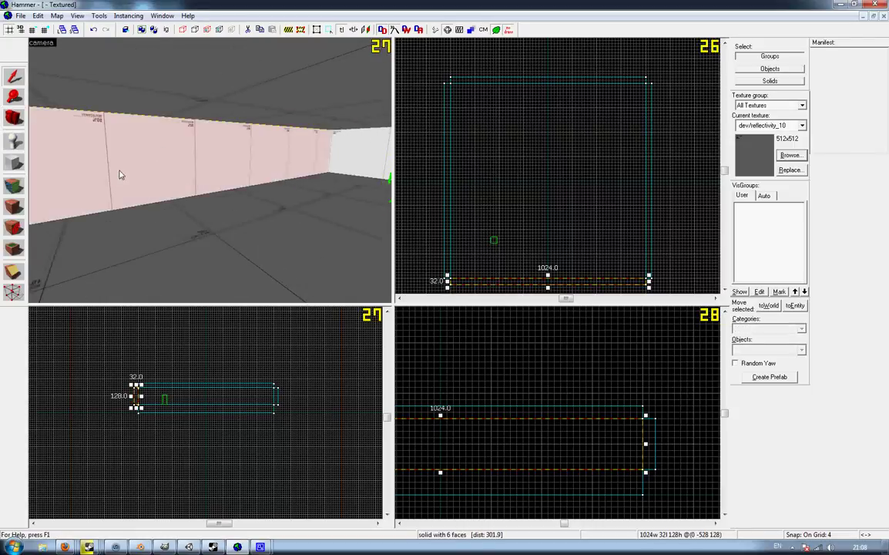
pyautogui.click(13, 162)
pyautogui.scroll(-5, 667, 171)
pyautogui.scroll(8, 609, 220)
pyautogui.scroll(6, 601, 193)
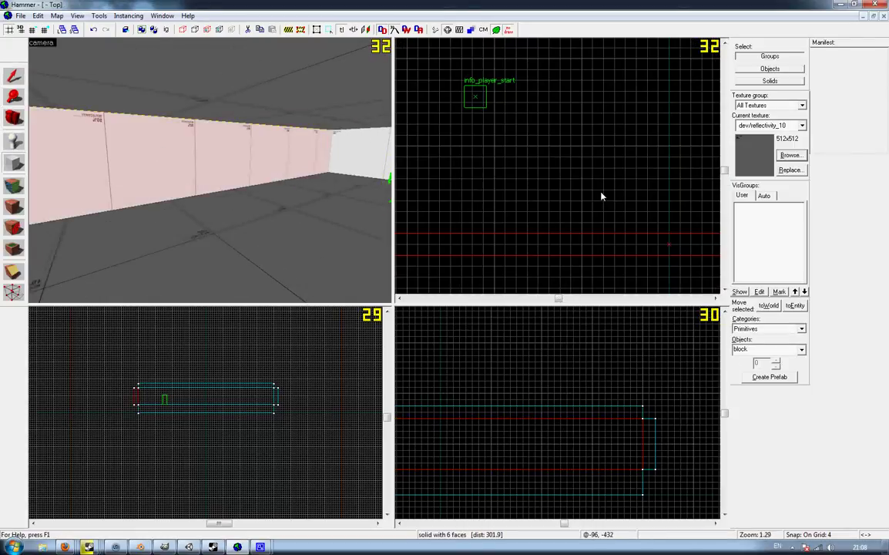
pyautogui.scroll(-11, 590, 198)
pyautogui.scroll(5, 579, 171)
pyautogui.scroll(4, 580, 144)
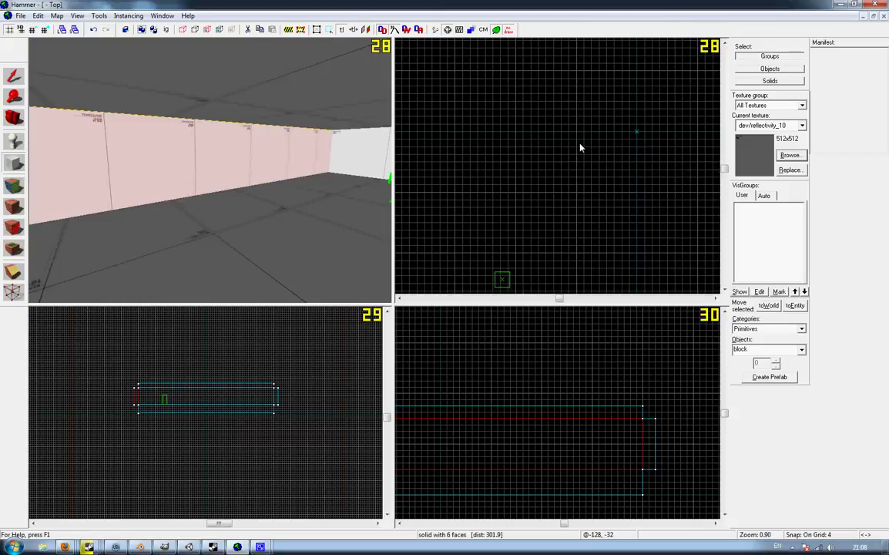
pyautogui.scroll(-4, 654, 177)
pyautogui.moveTo(578, 131); pyautogui.dragTo(668, 181)
pyautogui.scroll(4, 662, 201)
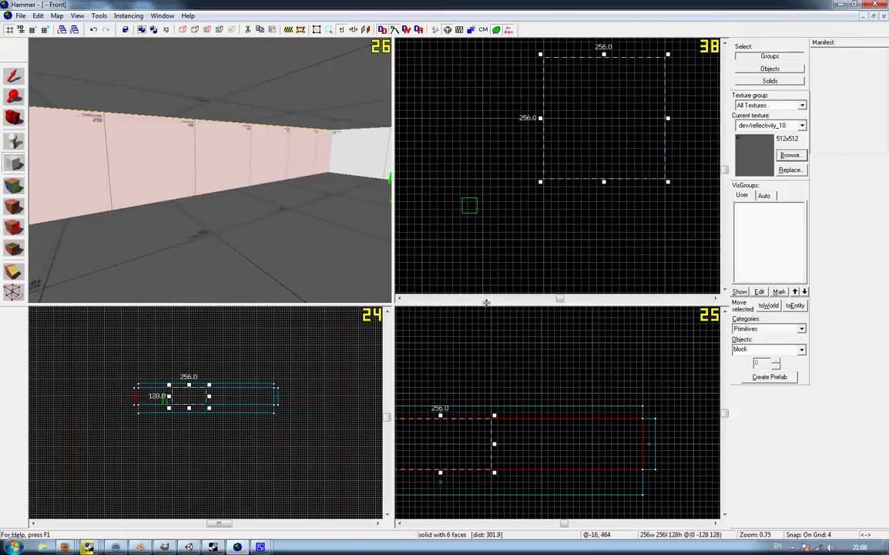
pyautogui.press('Return')
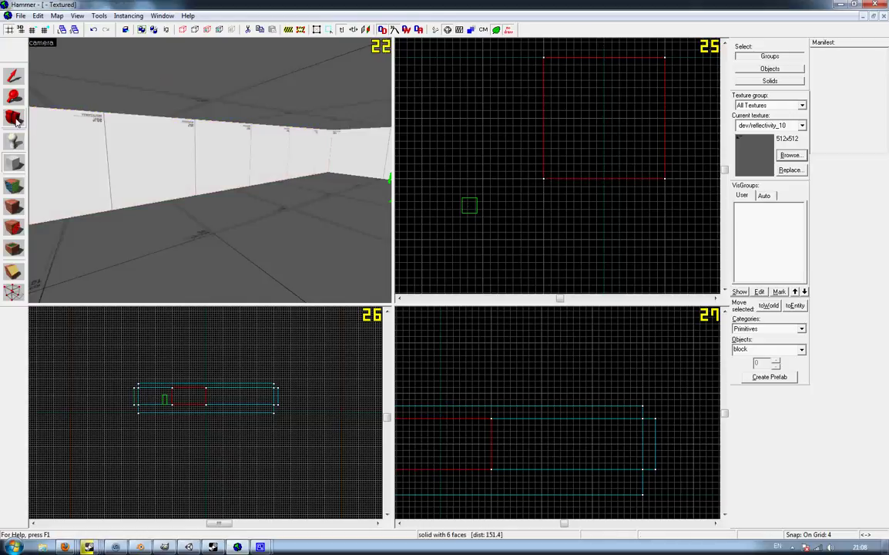
# Find the tools/toolstrigger texture with the filter "trigger" and apply it to the new block
pyautogui.click(790, 155)
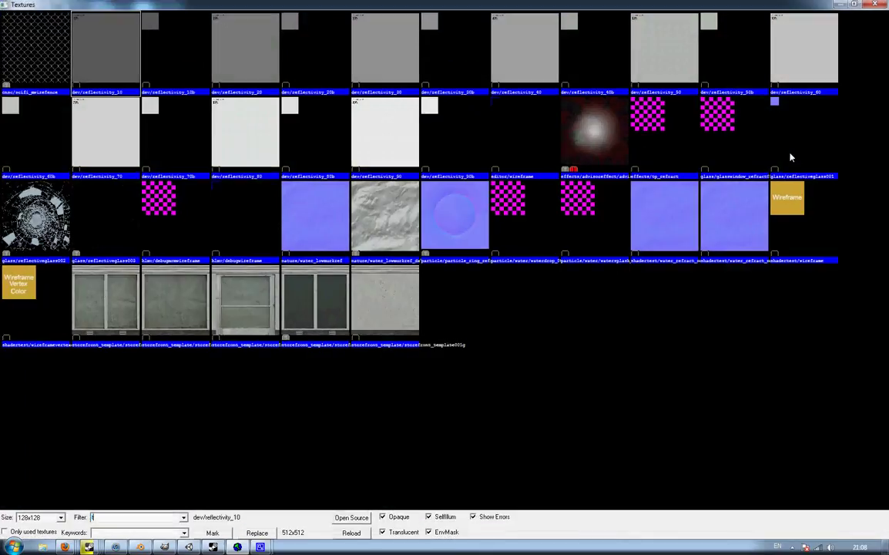
pyautogui.write('trigger')
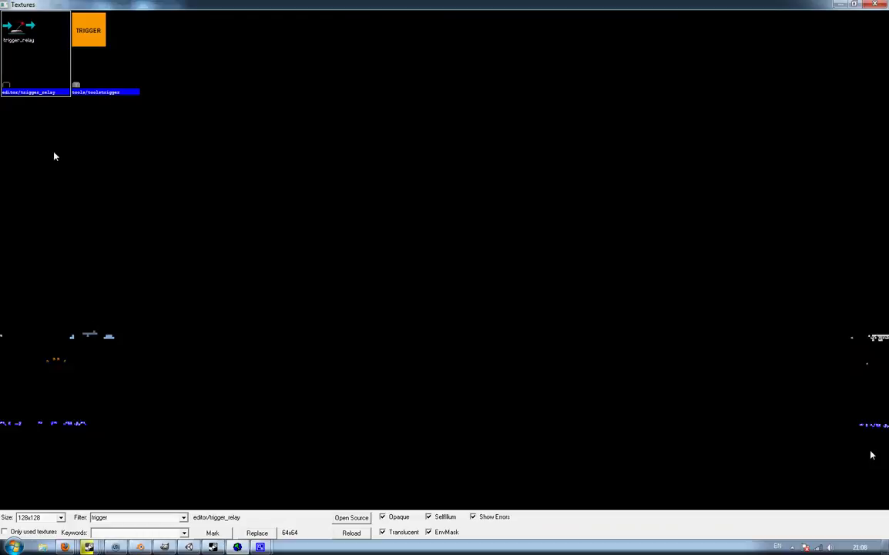
pyautogui.doubleClick(96, 37)
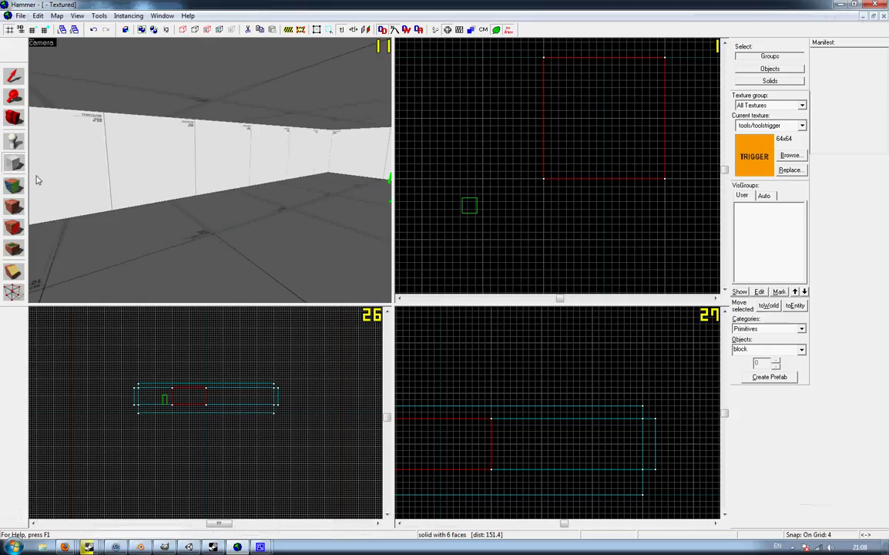
pyautogui.click(13, 118)
pyautogui.moveTo(210, 170); pyautogui.dragTo(210, 174)
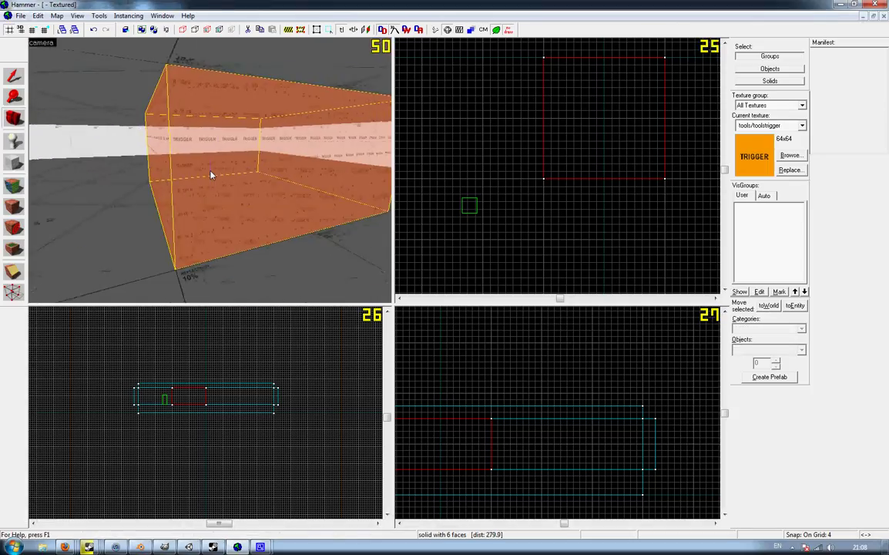
# Tie the trigger-textured block to a trigger_multiple entity and apply the class
pyautogui.hotkey('ctrl', 't')
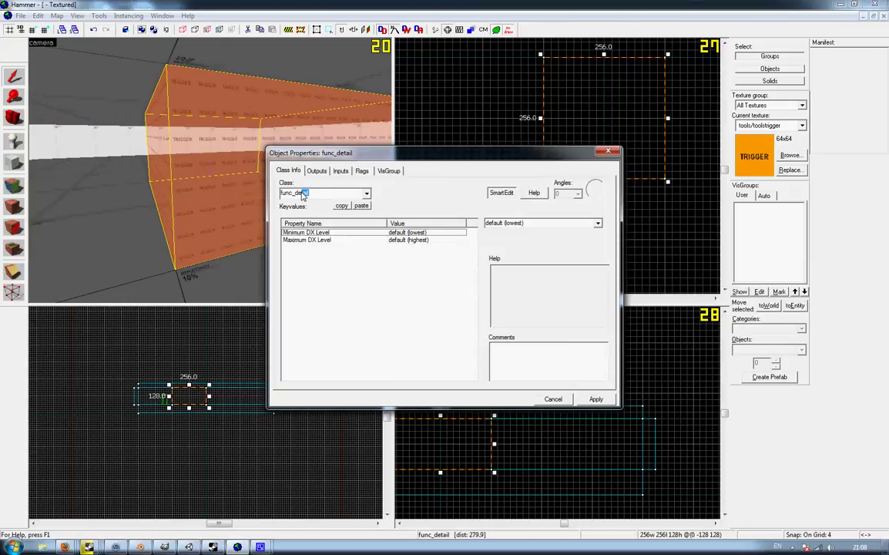
pyautogui.moveTo(299, 197); pyautogui.dragTo(271, 194)
pyautogui.write('trig')
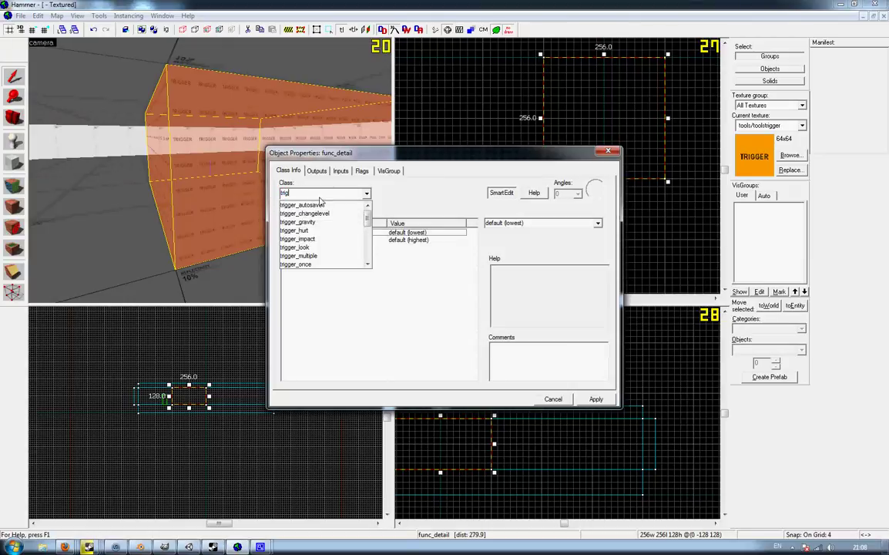
pyautogui.write('g')
pyautogui.click(304, 255)
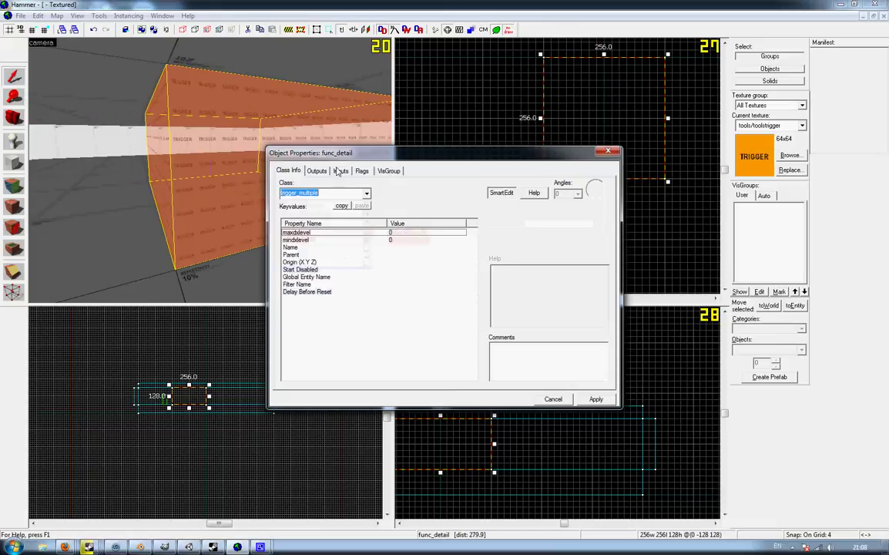
pyautogui.click(596, 400)
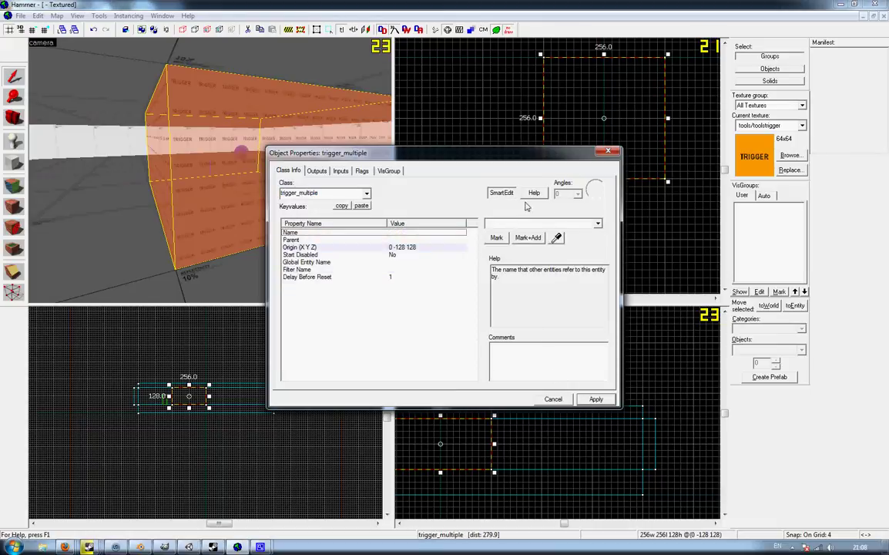
pyautogui.click(309, 172)
pyautogui.click(282, 172)
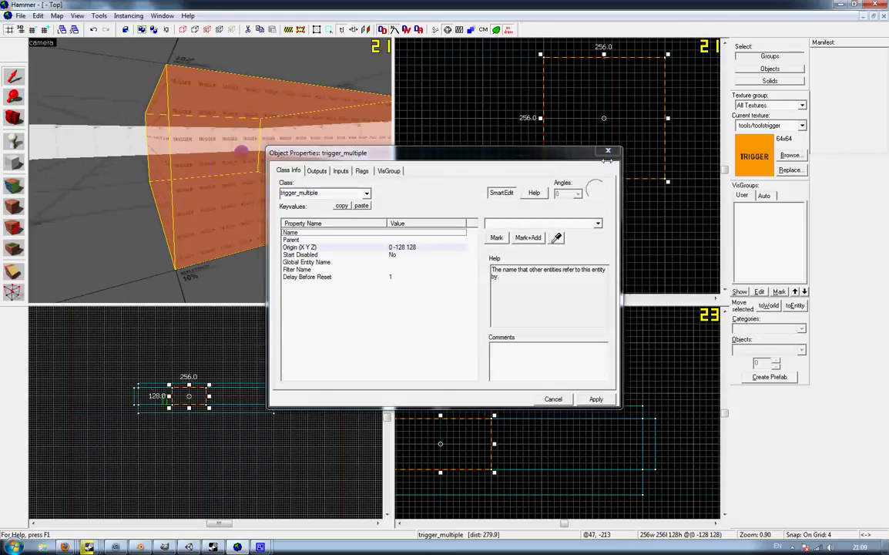
pyautogui.click(608, 151)
pyautogui.click(13, 141)
pyautogui.scroll(-4, 462, 169)
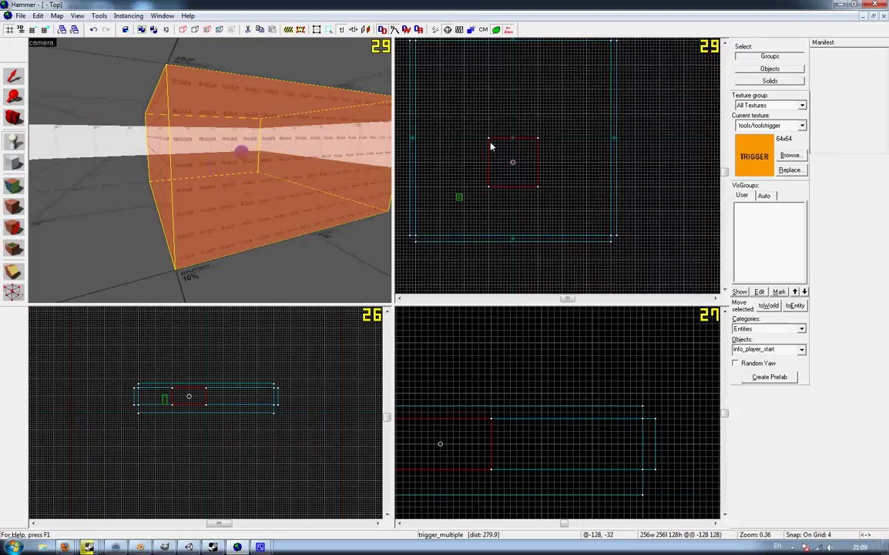
pyautogui.scroll(3, 472, 153)
pyautogui.click(488, 223)
pyautogui.moveTo(488, 222); pyautogui.dragTo(469, 202)
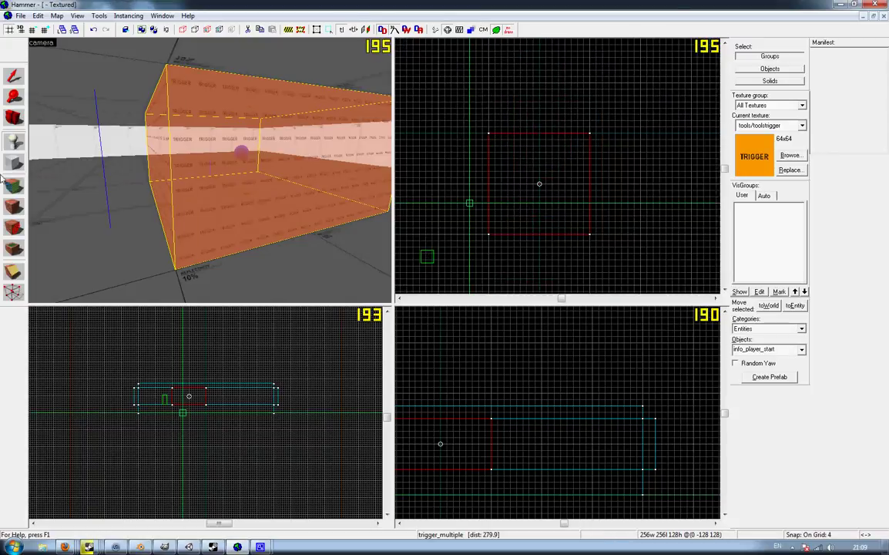
# Create a full-height block along the trigger's side facing the player start and resize it to 32 × 256 × 128 units
pyautogui.click(13, 162)
pyautogui.moveTo(463, 134)
pyautogui.mouseDown()
pyautogui.moveTo(486, 248)
pyautogui.moveTo(488, 241)
pyautogui.mouseUp()
pyautogui.press('Return')
pyautogui.hotkey('shift', 's')
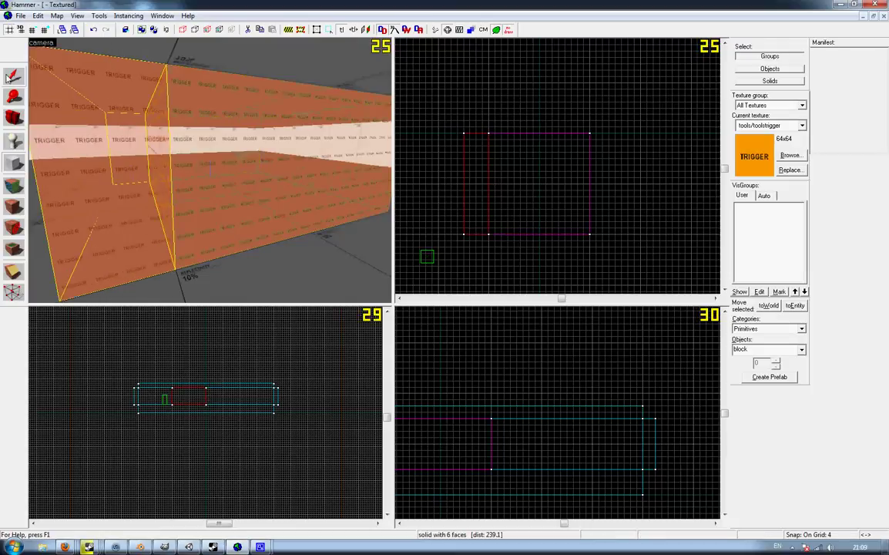
pyautogui.click(470, 152)
pyautogui.moveTo(462, 184); pyautogui.dragTo(472, 183)
# Apply the dev/reflectivity_10 texture to the 32-unit-thick block beside the trigger
pyautogui.click(802, 125)
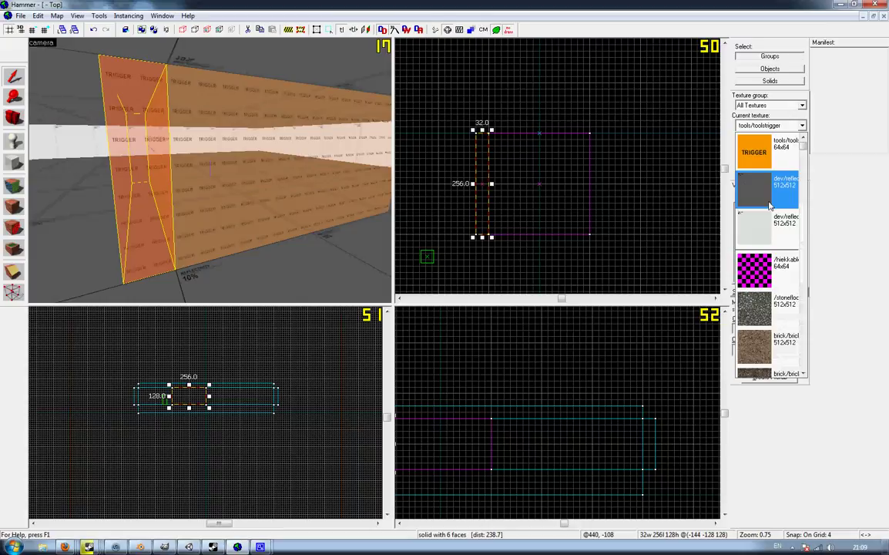
pyautogui.click(770, 173)
pyautogui.click(15, 163)
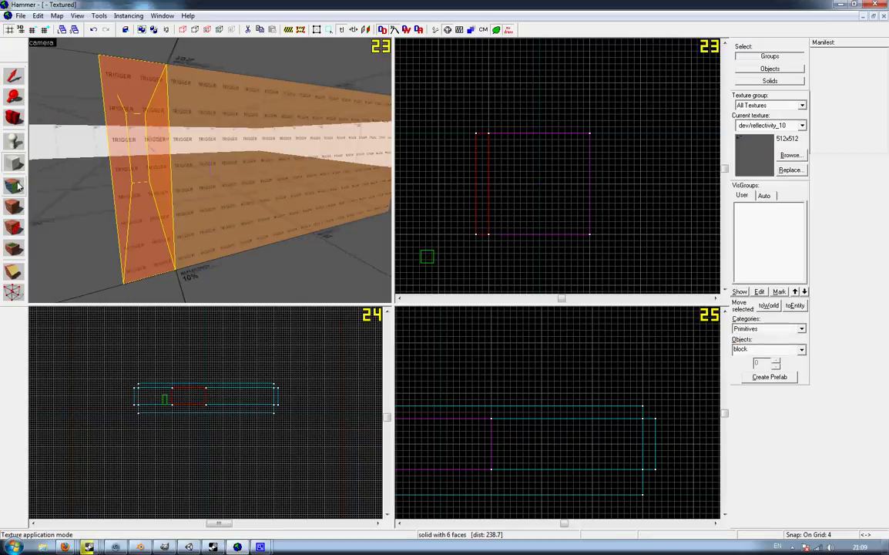
pyautogui.click(16, 192)
pyautogui.moveTo(84, 123); pyautogui.dragTo(210, 170)
pyautogui.click(13, 75)
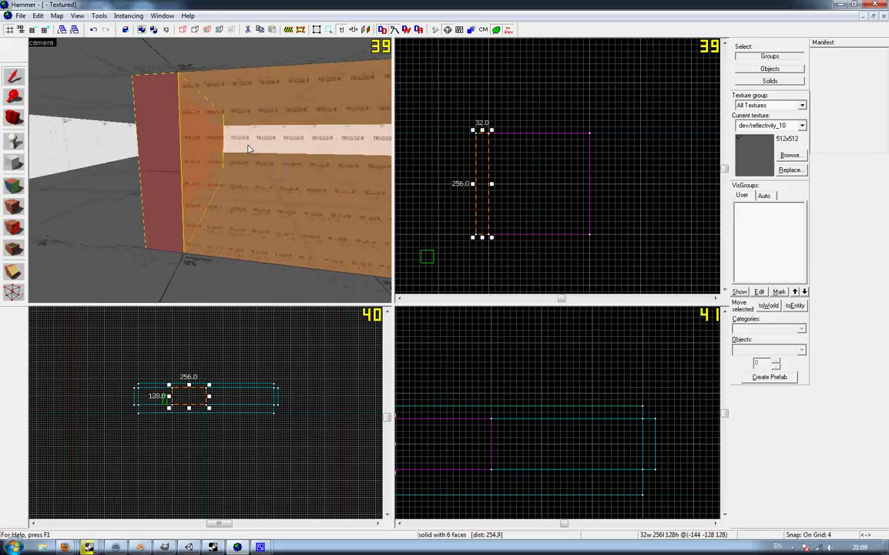
# Tie the thin block to a func_movelinear entity and apply the class
pyautogui.hotkey('alt', 'Return')
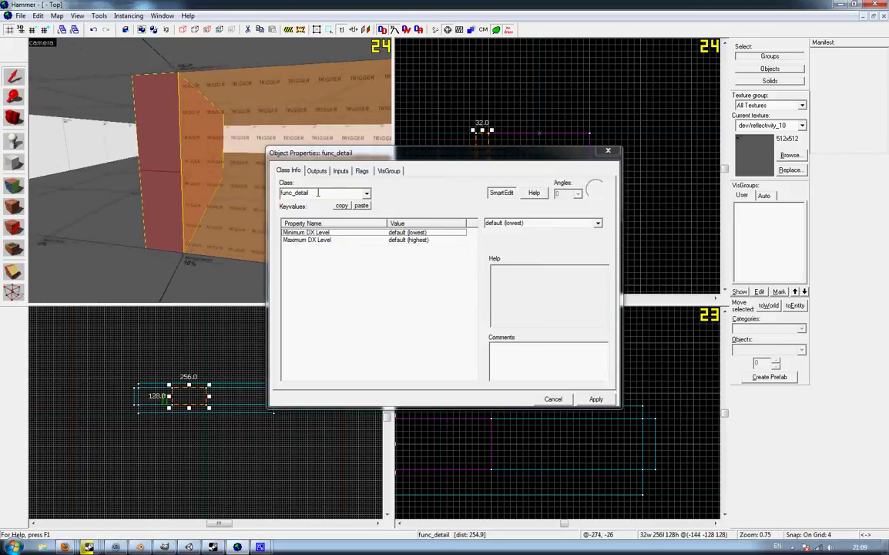
pyautogui.moveTo(308, 192); pyautogui.dragTo(294, 193)
pyautogui.write('move')
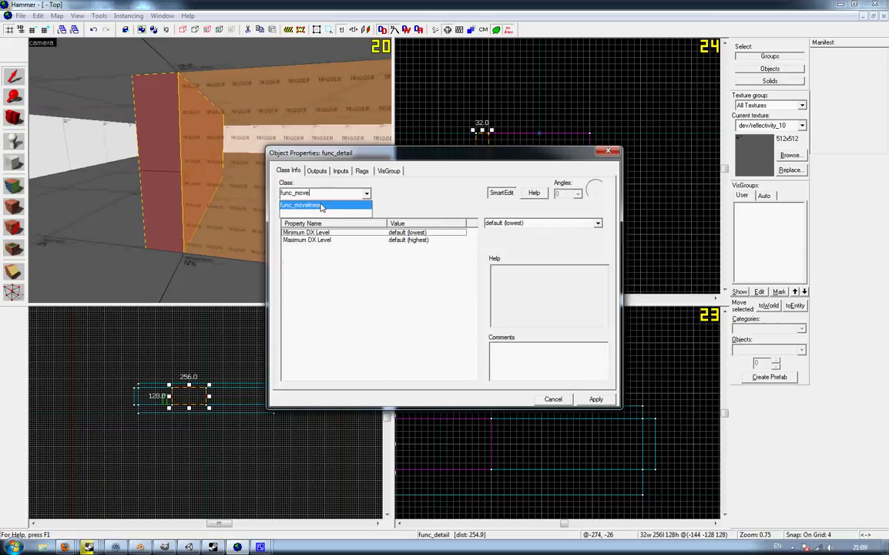
pyautogui.click(322, 206)
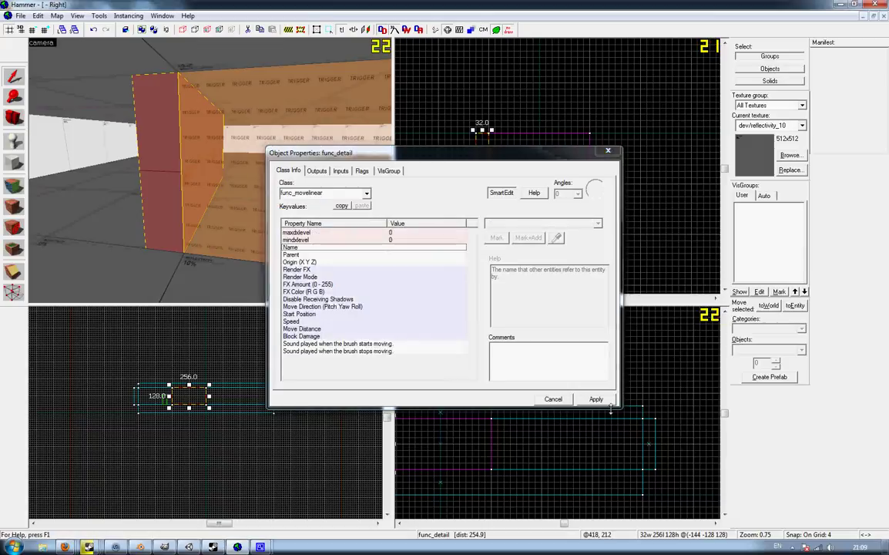
pyautogui.click(597, 400)
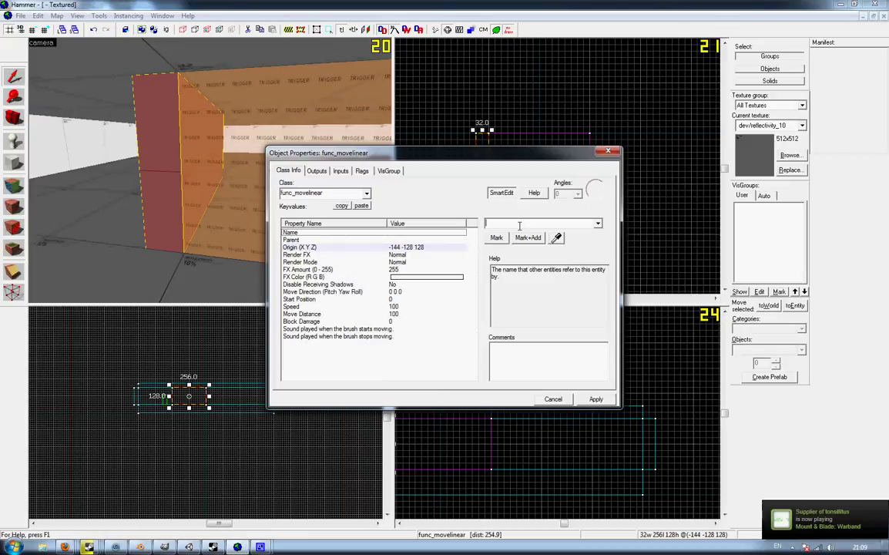
# Name the func_movelinear entity tut_wall and apply the name
pyautogui.click(520, 224)
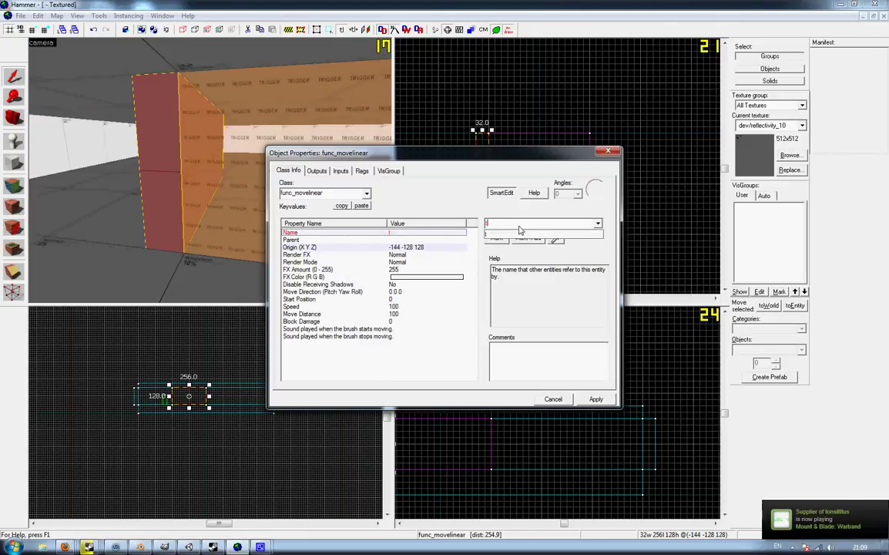
pyautogui.write('t')
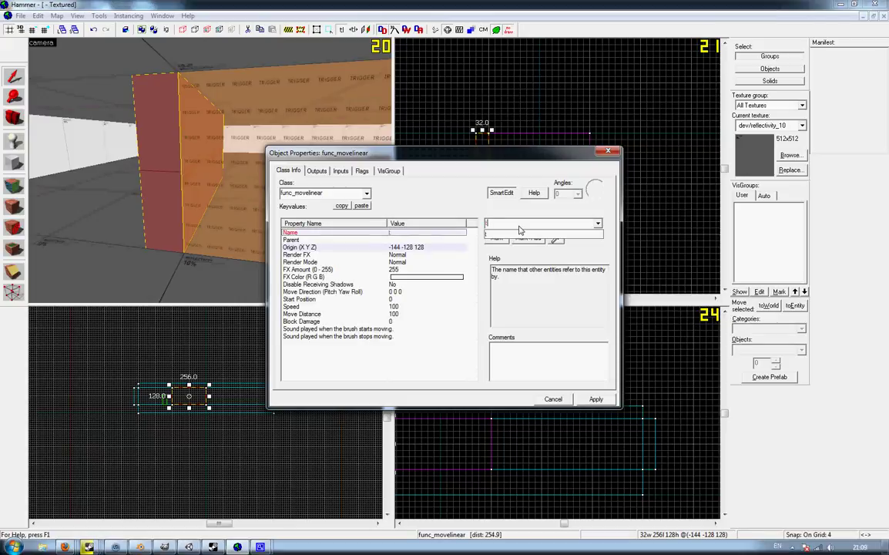
pyautogui.write('ut_')
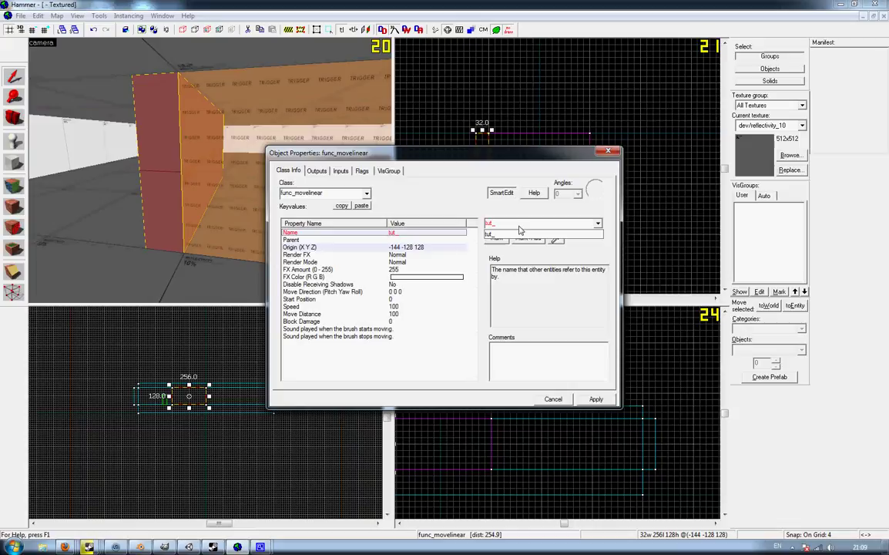
pyautogui.write('wall')
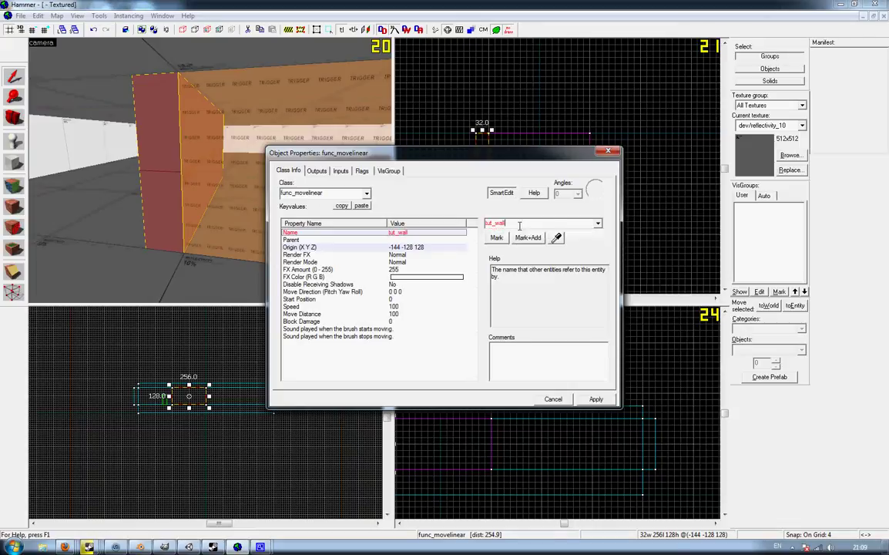
pyautogui.press('Return')
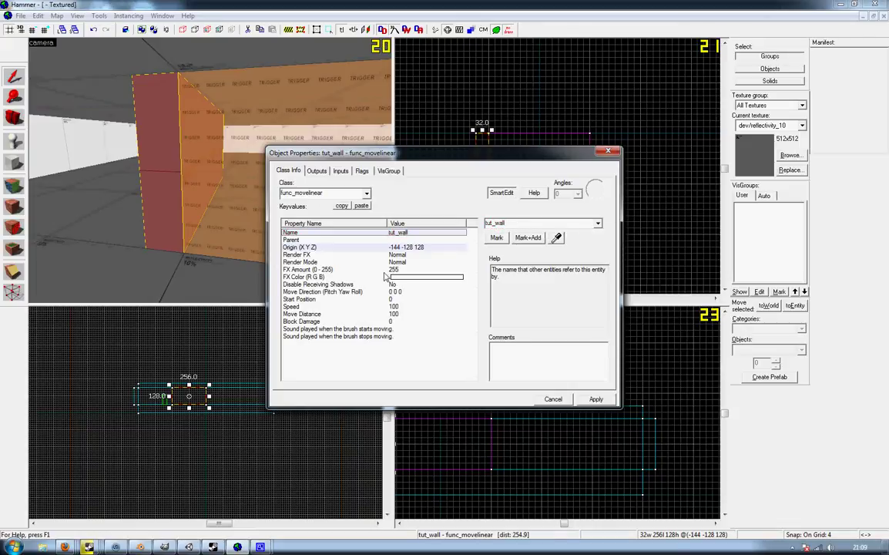
# Check the wall's Move Direction against the trigger in the top view, then set the wall's Move Distance to 256 and apply it
pyautogui.click(337, 293)
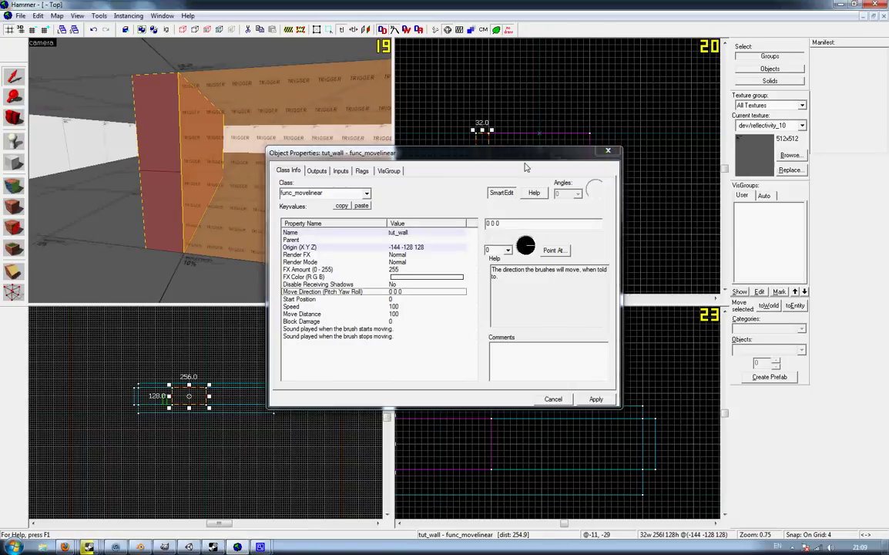
pyautogui.moveTo(523, 155); pyautogui.dragTo(533, 284)
pyautogui.scroll(-6, 500, 161)
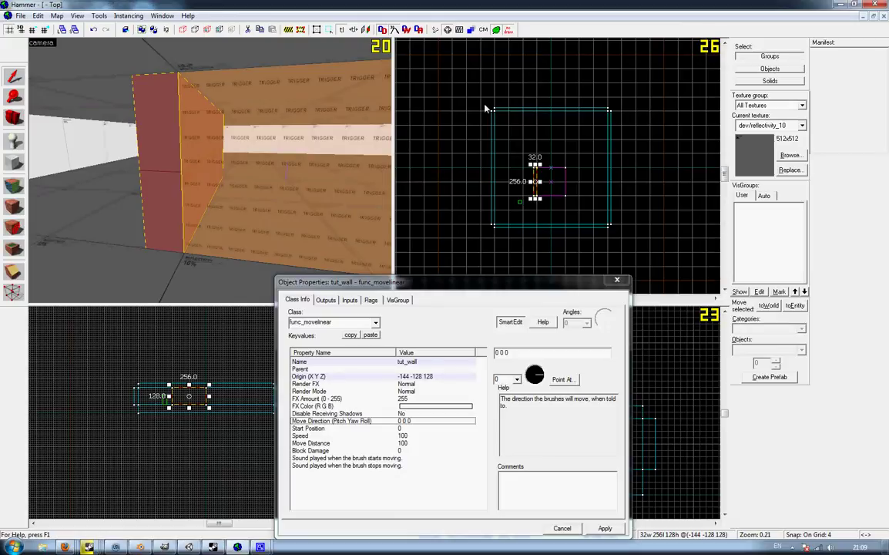
pyautogui.scroll(2, 539, 232)
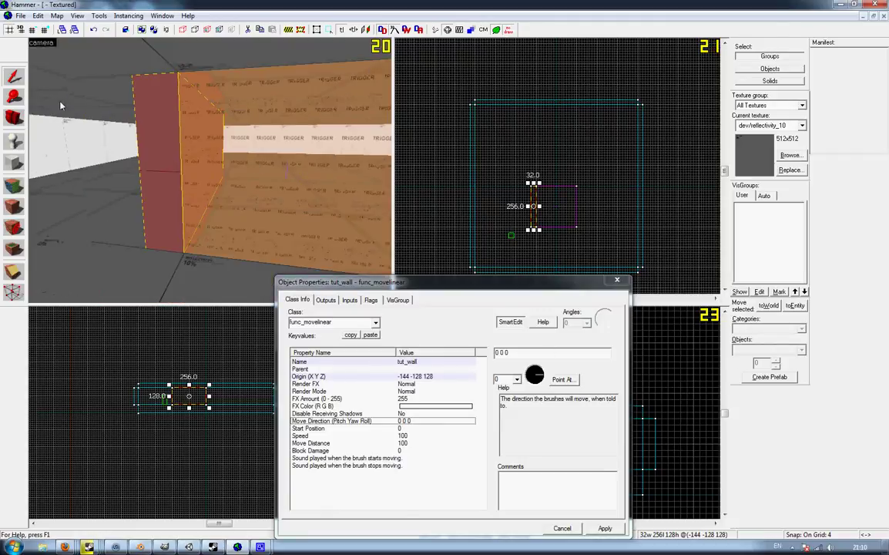
pyautogui.click(312, 154)
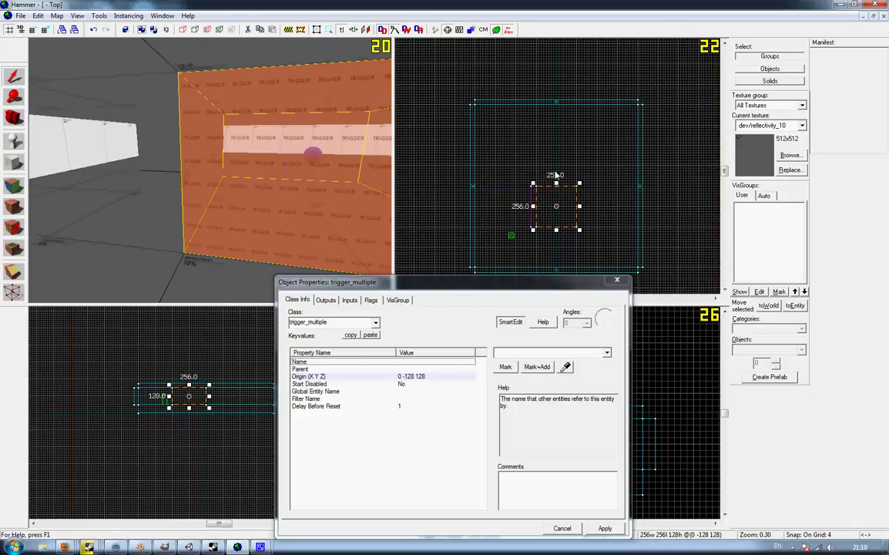
pyautogui.click(186, 191)
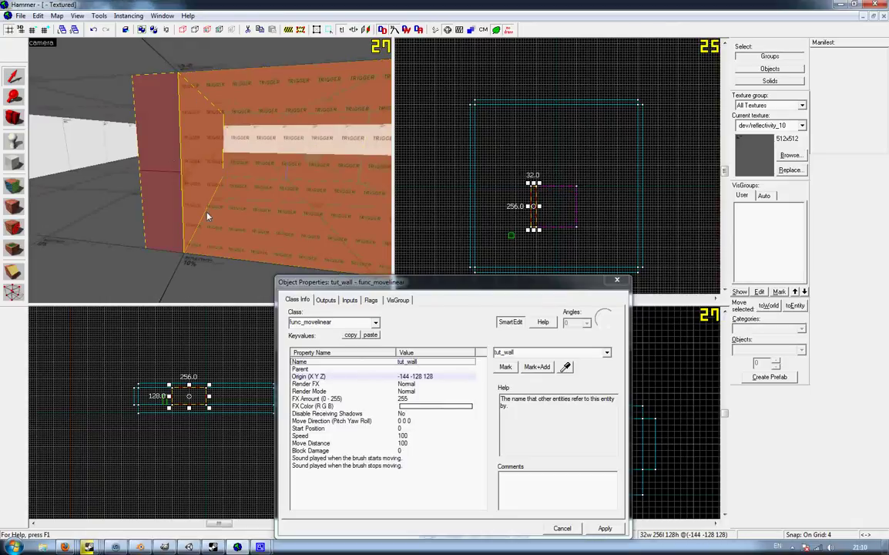
pyautogui.click(321, 443)
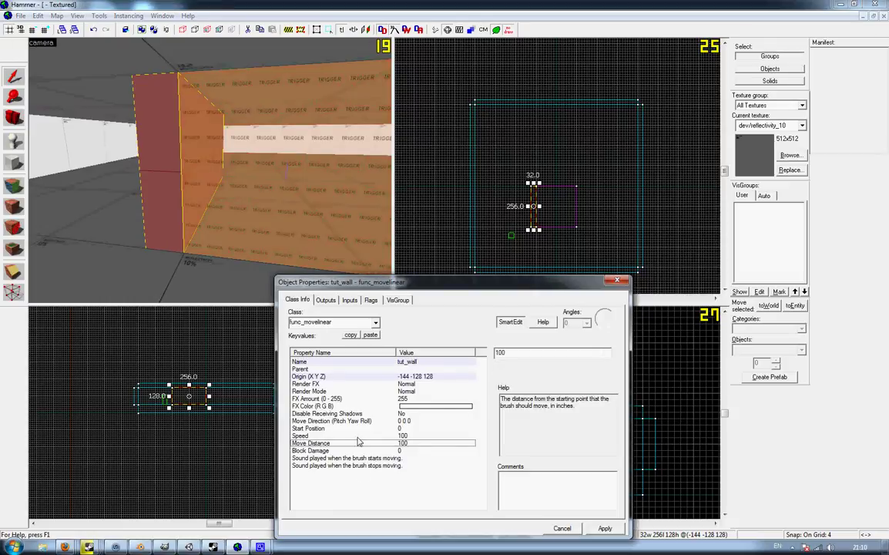
pyautogui.moveTo(526, 354); pyautogui.dragTo(490, 355)
pyautogui.write('256')
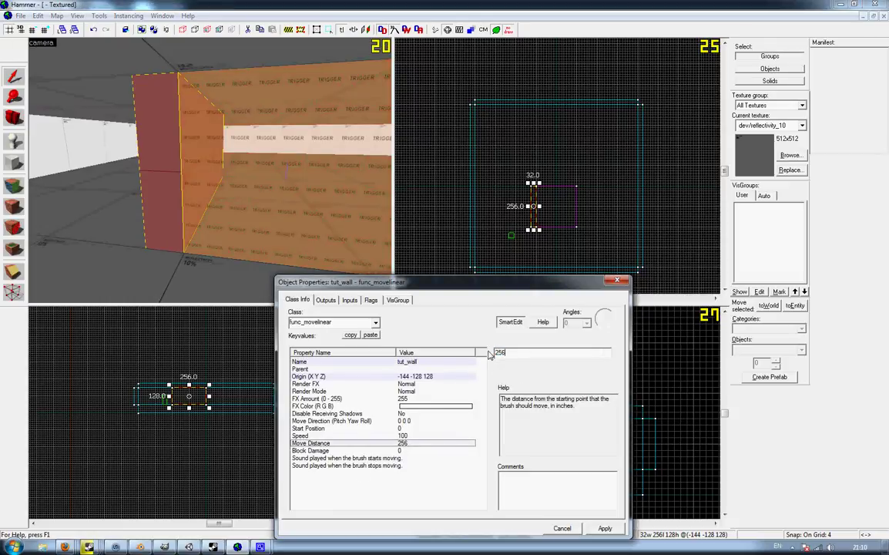
pyautogui.click(606, 526)
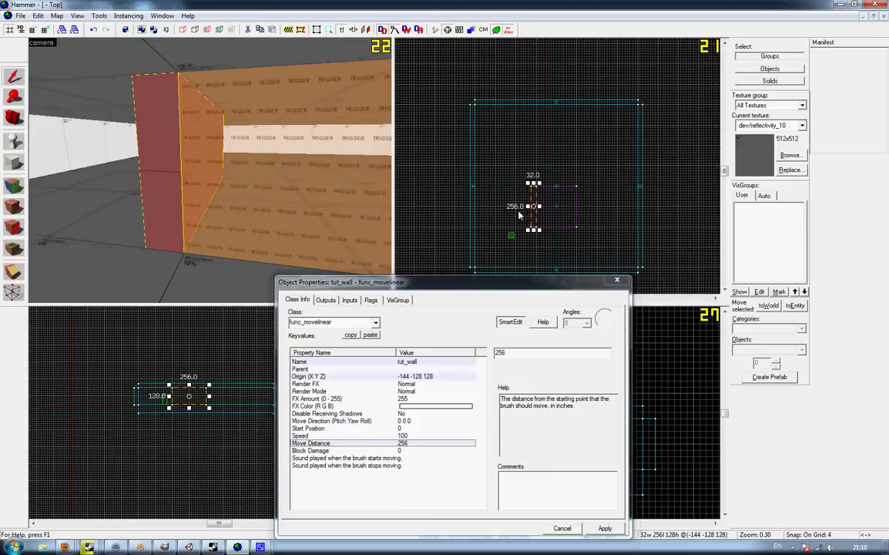
pyautogui.click(603, 529)
# Set the wall's Block Damage to 100
pyautogui.click(313, 451)
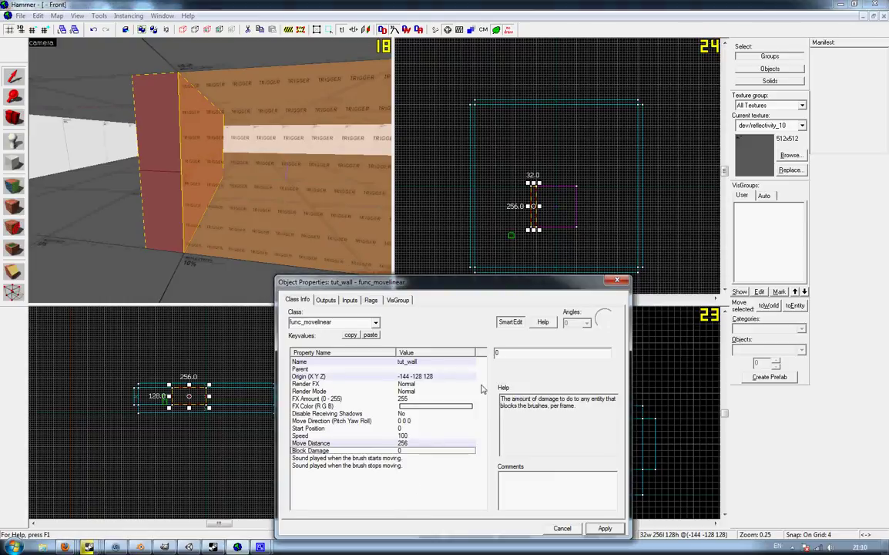
pyautogui.moveTo(506, 352); pyautogui.dragTo(434, 347)
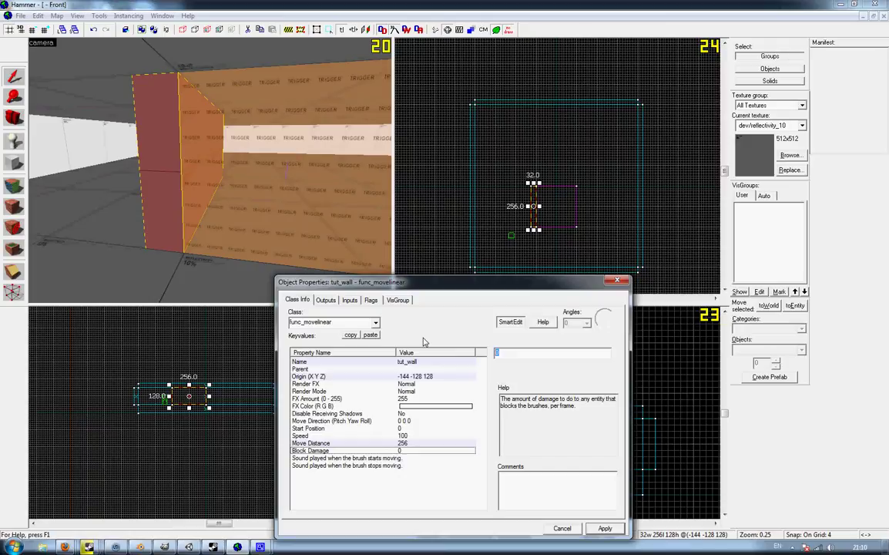
pyautogui.write('100')
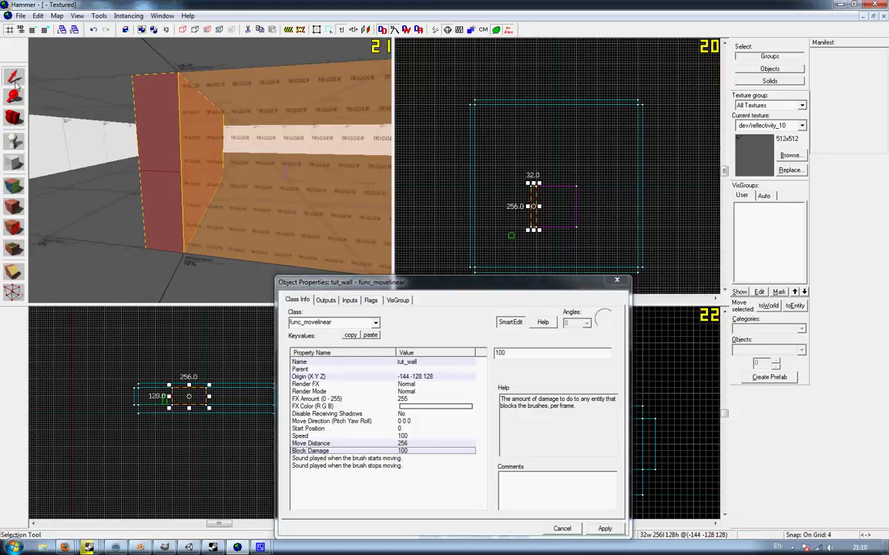
# Give the trigger_multiple an OnStartTouch output that targets tut_wall with the Open input, and apply it
pyautogui.click(287, 183)
pyautogui.click(325, 300)
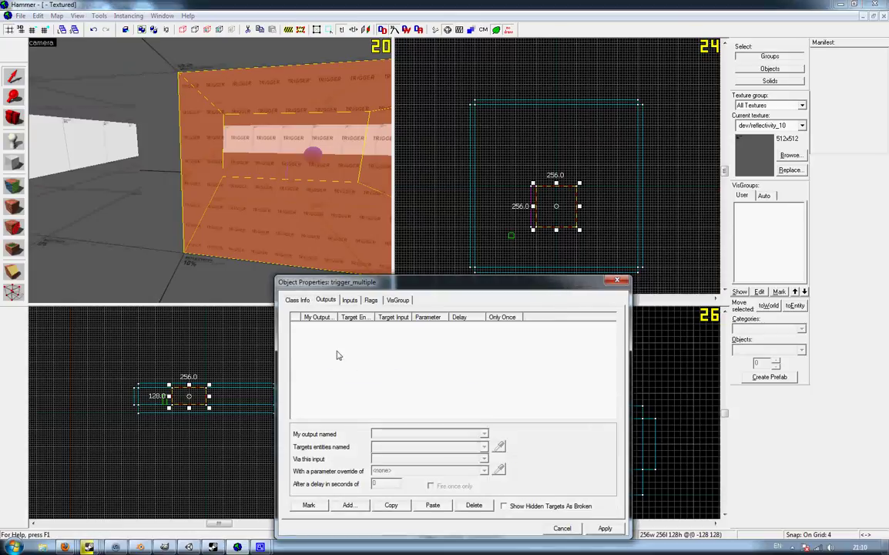
pyautogui.click(348, 506)
pyautogui.click(484, 434)
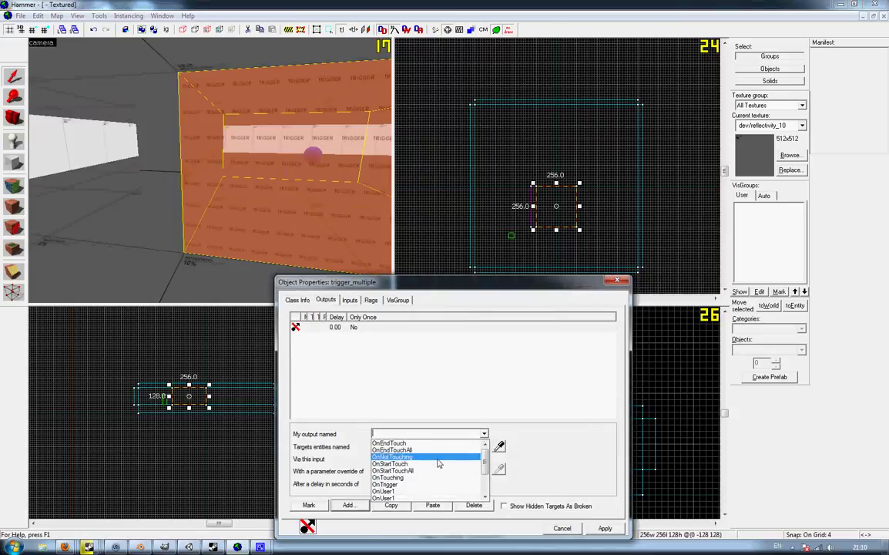
pyautogui.click(431, 463)
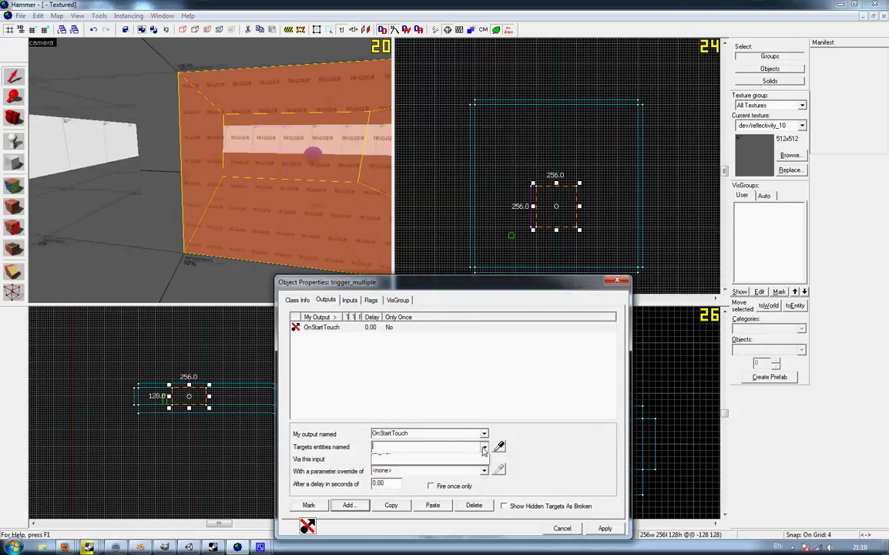
pyautogui.click(484, 447)
pyautogui.click(431, 458)
pyautogui.click(484, 458)
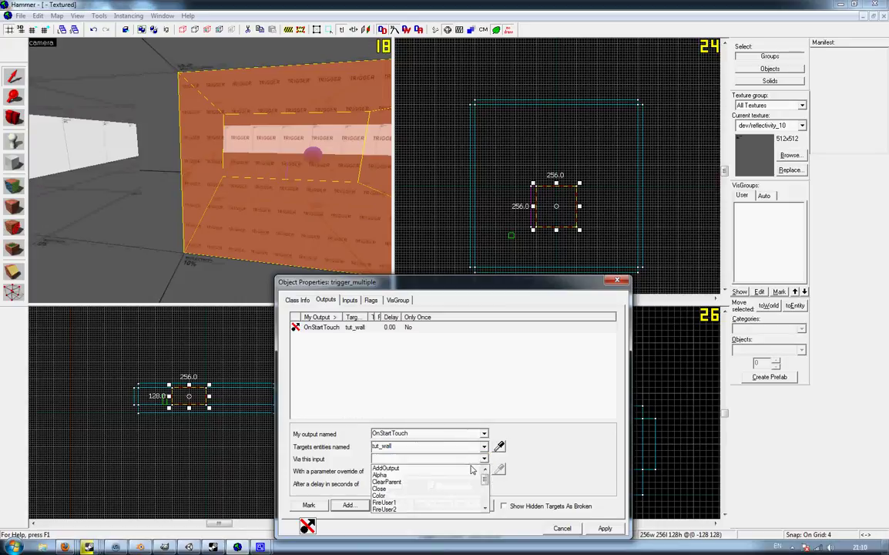
pyautogui.scroll(-2, 442, 493)
pyautogui.click(431, 495)
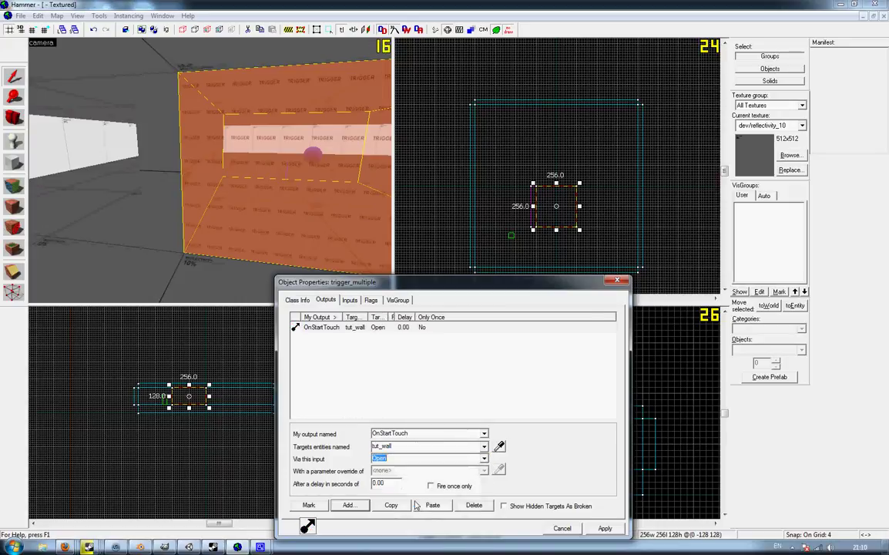
pyautogui.click(604, 528)
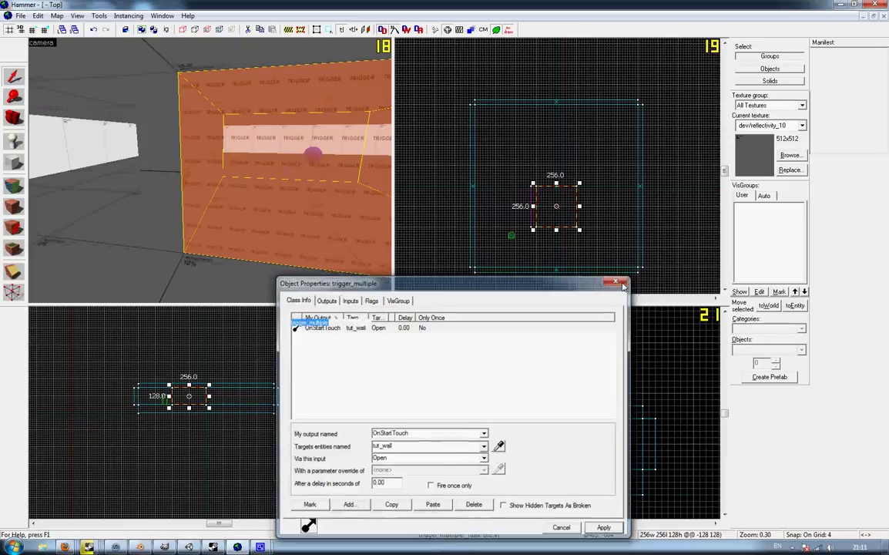